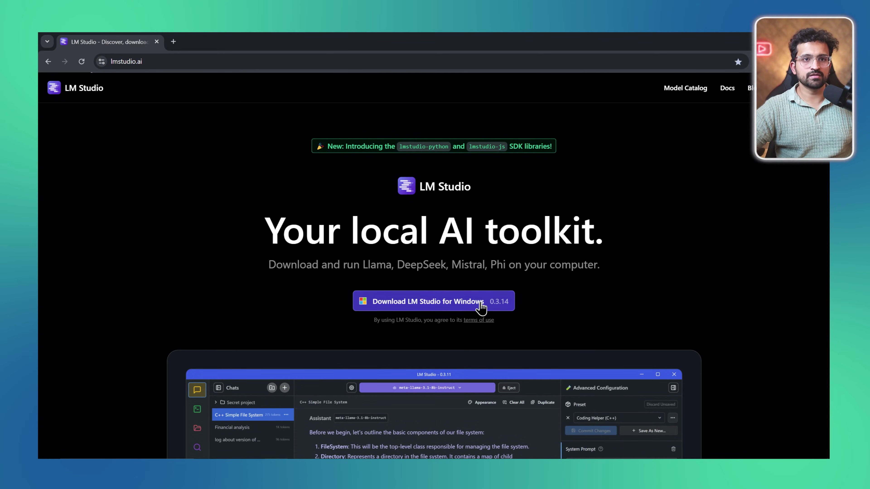
# - Download LM Studio 0.3.14 for Windows and run its installer for anyone who uses this computer
pyautogui.click(445, 310)
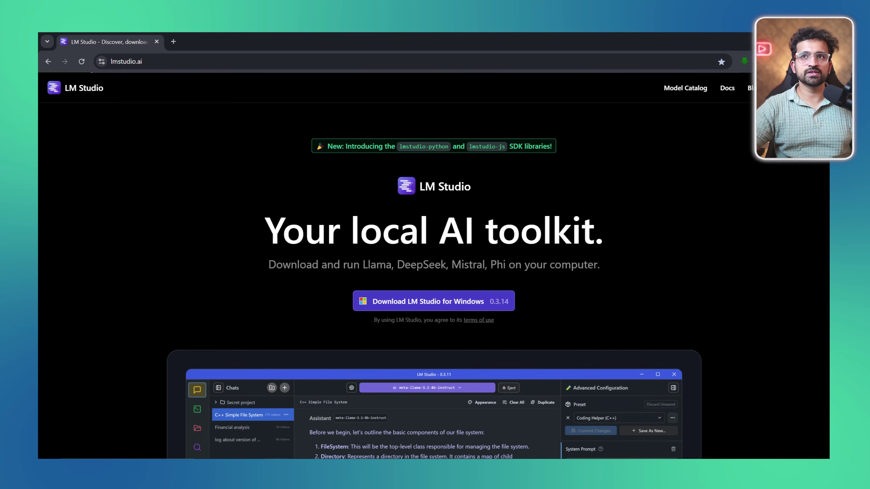
pyautogui.click(709, 108)
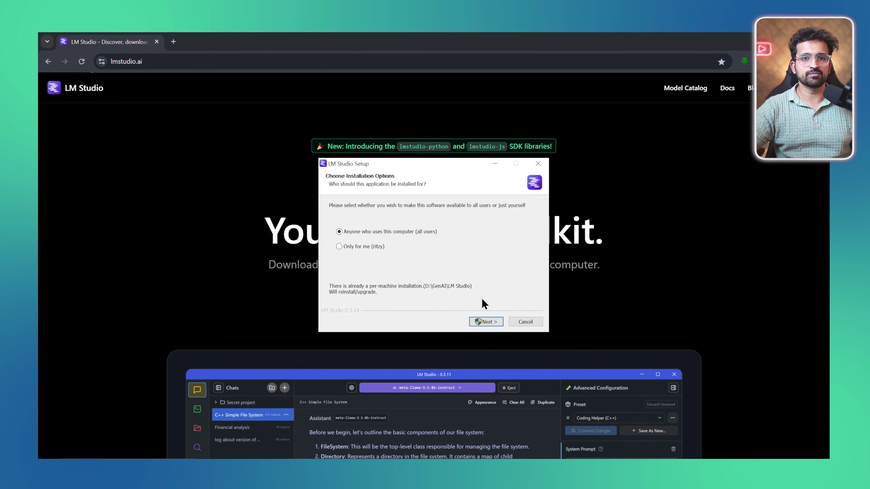
pyautogui.click(485, 323)
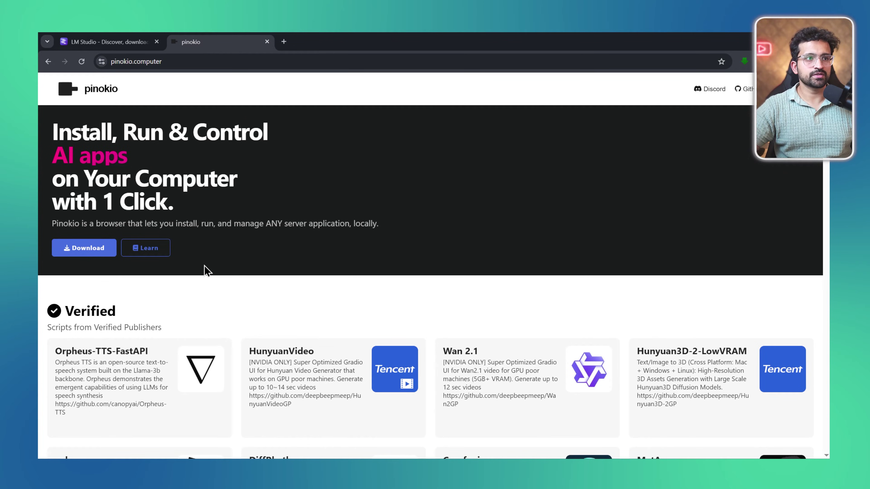
# - Open the Pinokio installation instructions, review the Windows steps and download the Windows version
pyautogui.click(83, 253)
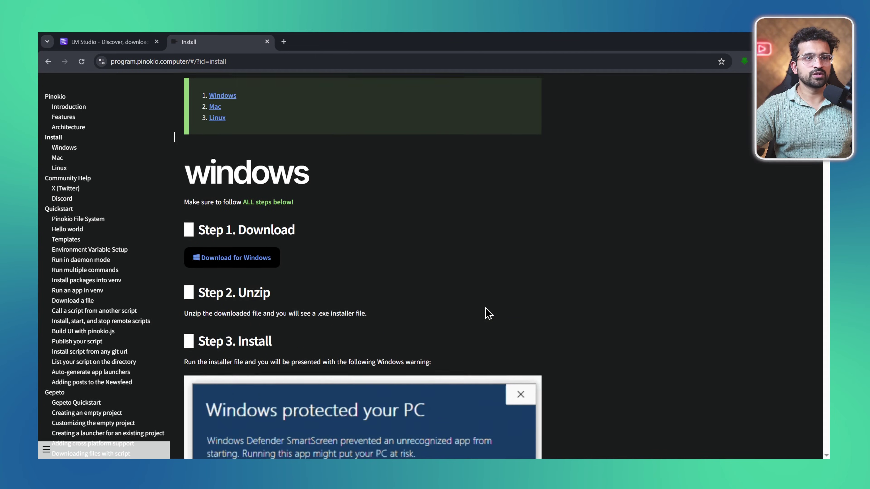
pyautogui.scroll(-1, 483, 298)
pyautogui.scroll(-2, 328, 244)
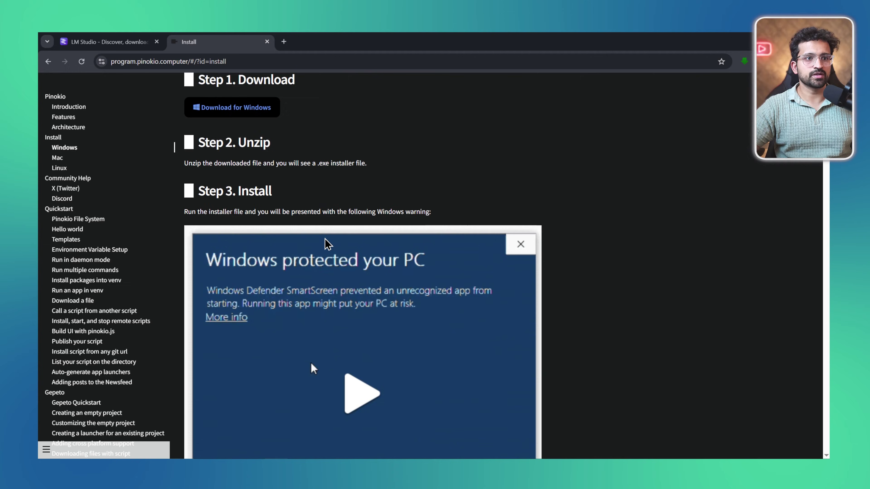
pyautogui.scroll(-10, 325, 243)
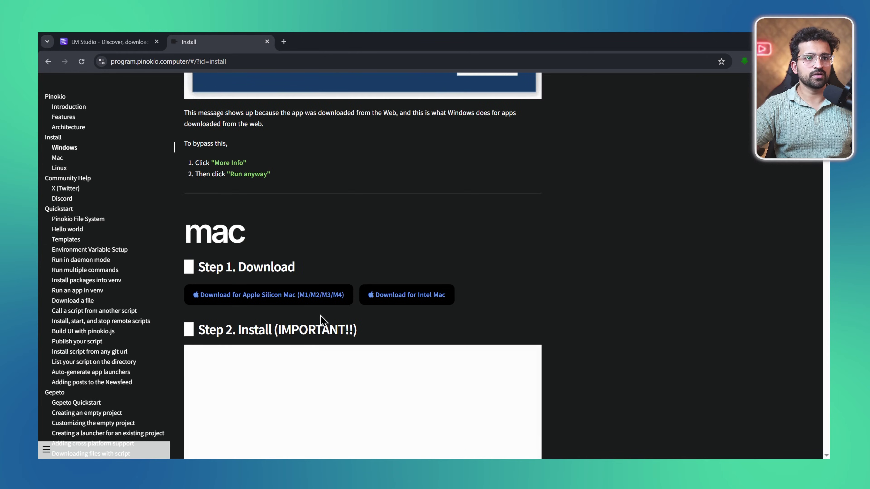
pyautogui.scroll(10, 320, 321)
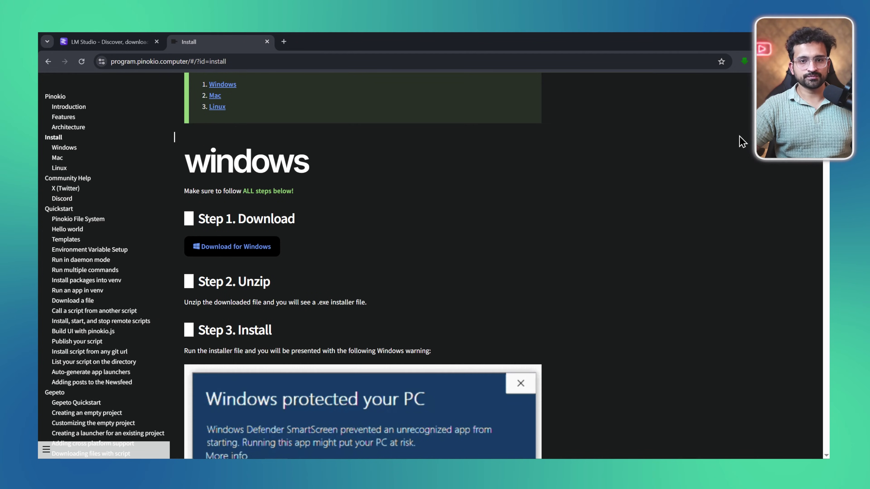
# - Locate the downloaded Pinokio-3.7.1-win32 (1).zip in its folder and extract it to a folder of the same name
pyautogui.click(744, 61)
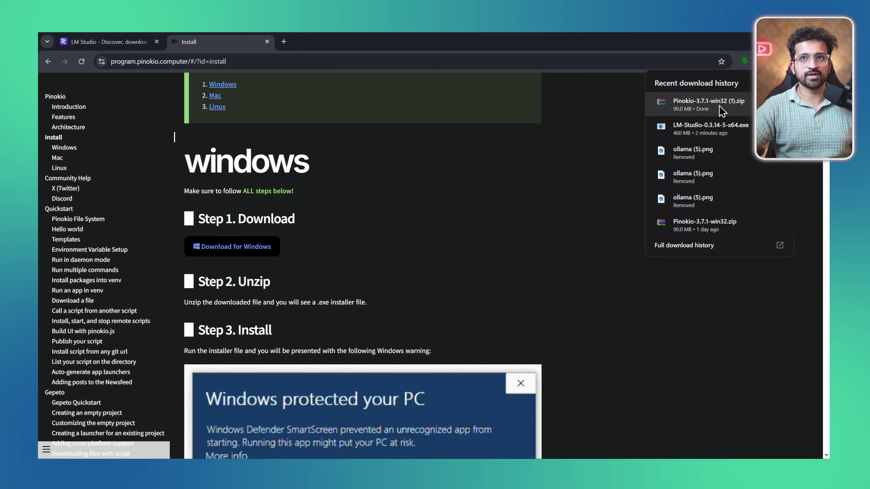
pyautogui.click(722, 112)
pyautogui.rightClick(170, 141)
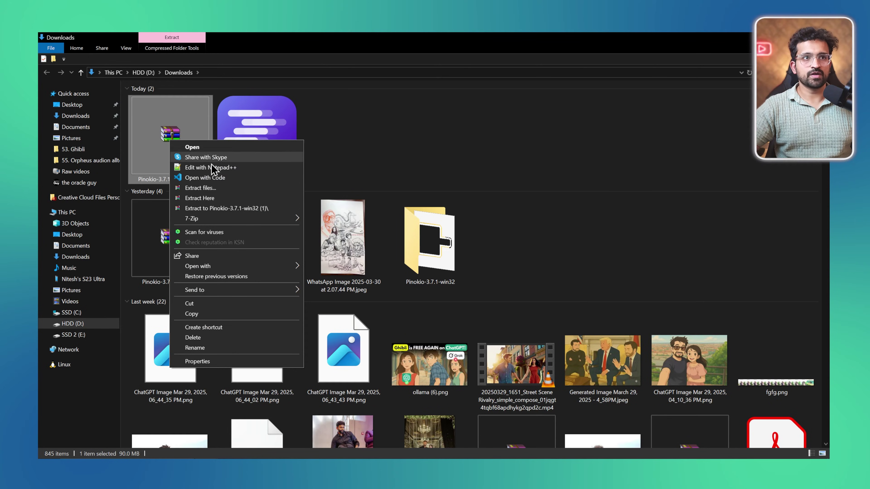
pyautogui.click(246, 209)
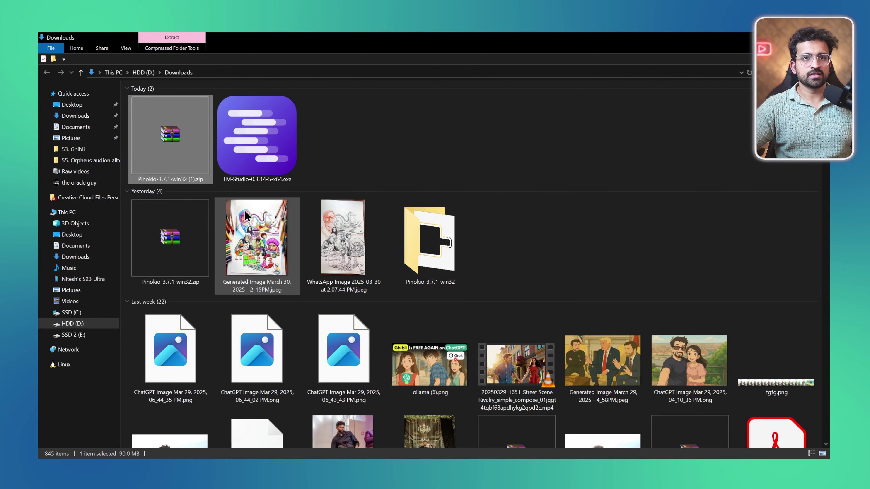
# - Open the extracted Pinokio-3.7.1-win32 (1) folder and run Pinokio Setup 3.7.1.exe
pyautogui.click(343, 152)
pyautogui.doubleClick(344, 152)
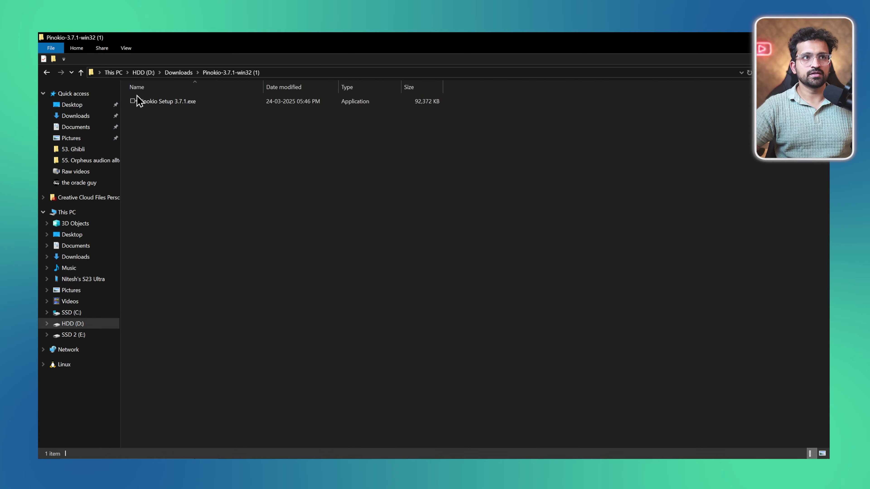
pyautogui.click(169, 104)
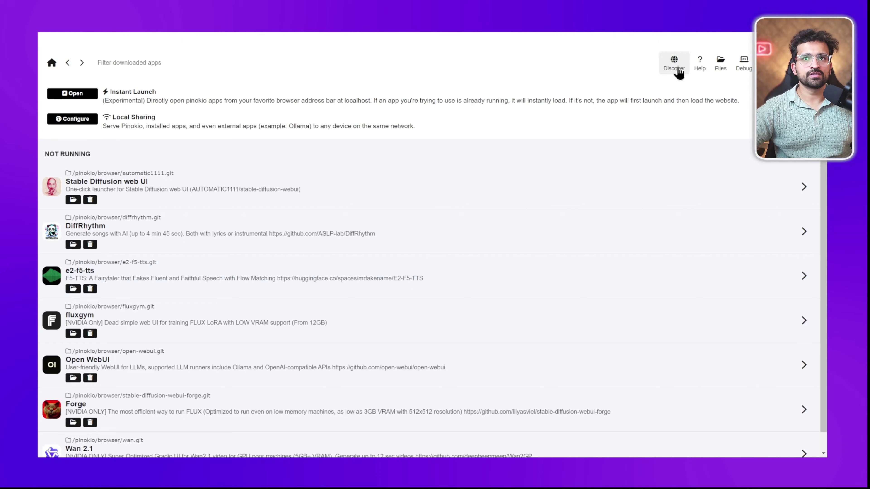
# - Search Pinokio's verified scripts for "orph" and install Orpheus-TTS-FastAPI, accepting the LMStudio requirement
pyautogui.click(674, 65)
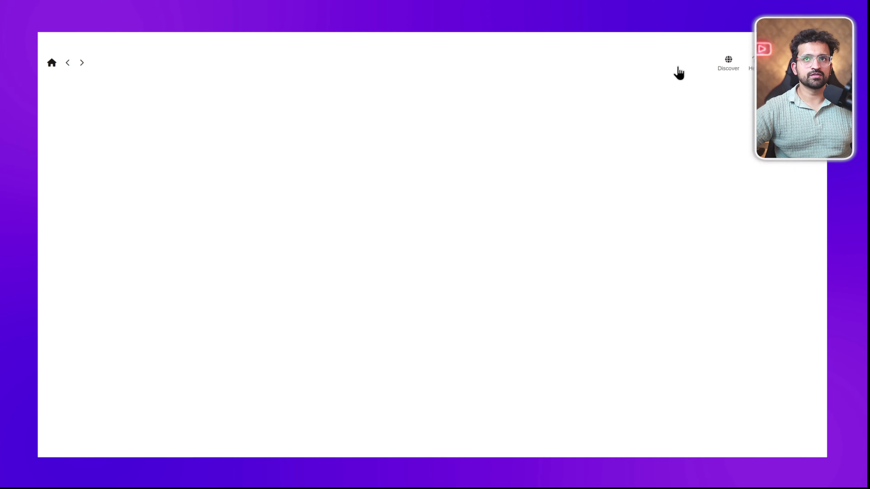
pyautogui.write('orph')
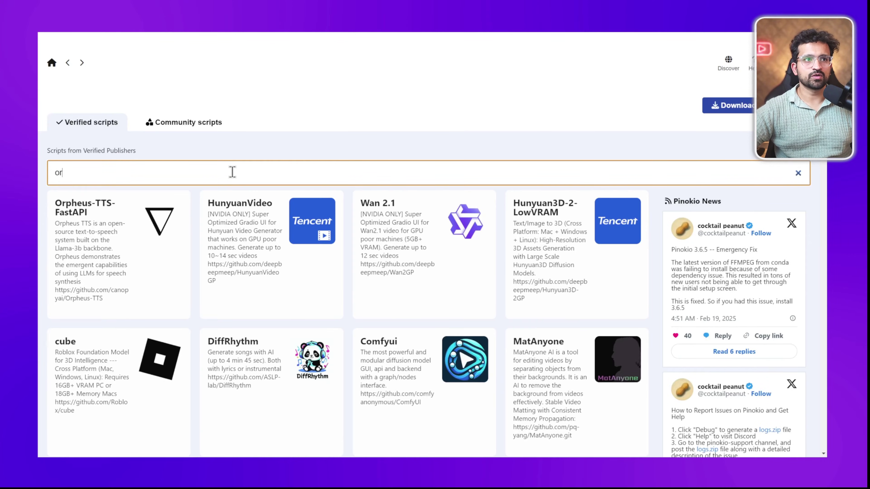
pyautogui.click(100, 249)
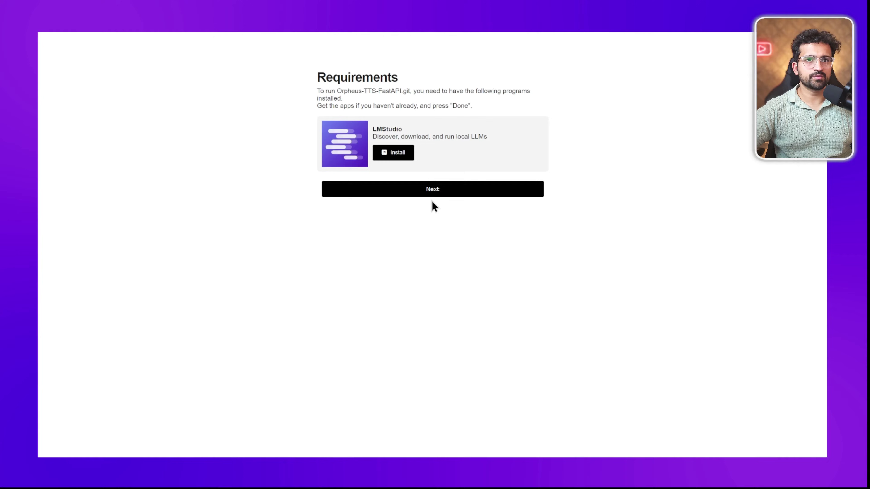
pyautogui.click(443, 191)
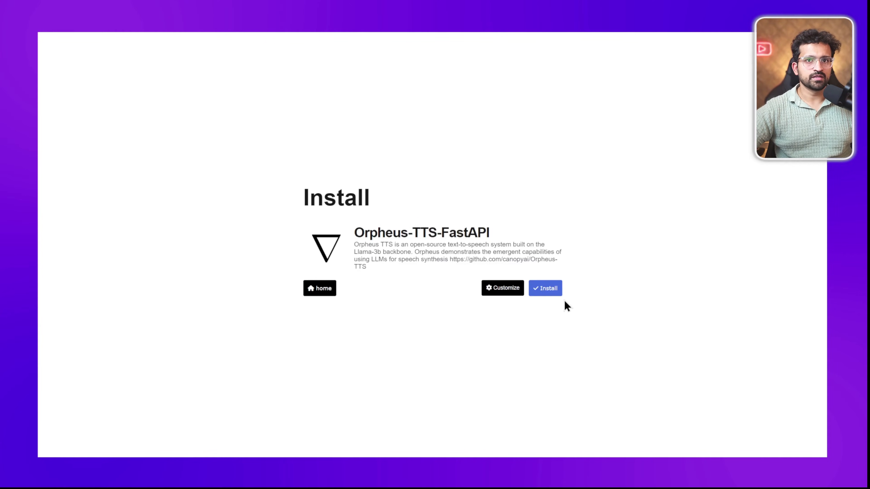
pyautogui.click(547, 289)
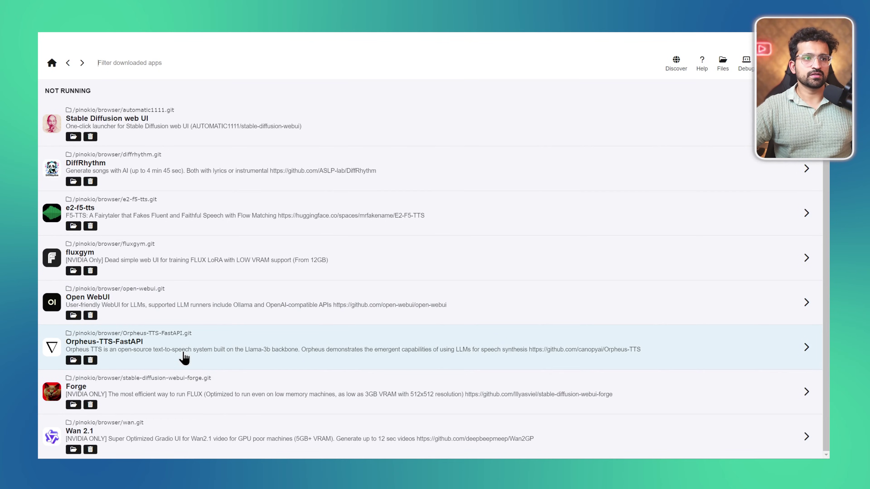
# - Launch Orpheus-TTS-FastAPI from the installed apps and open its web UI in a browser at localhost:5005
pyautogui.click(205, 354)
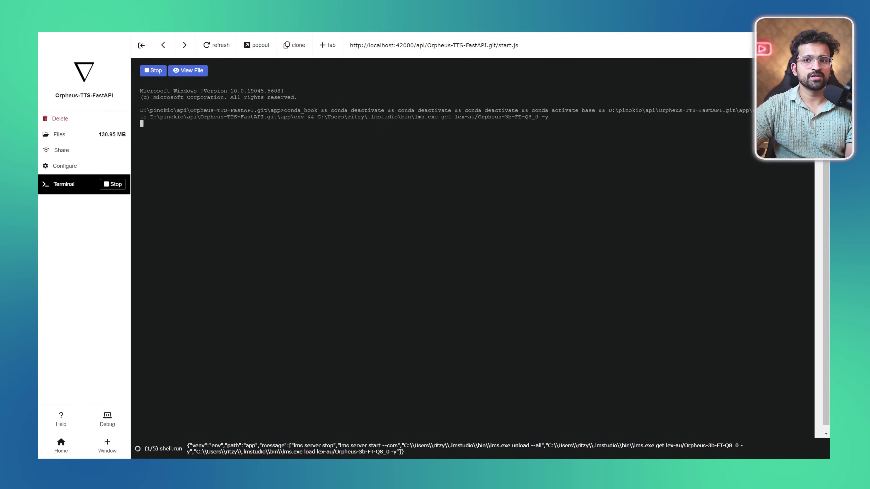
pyautogui.click(726, 458)
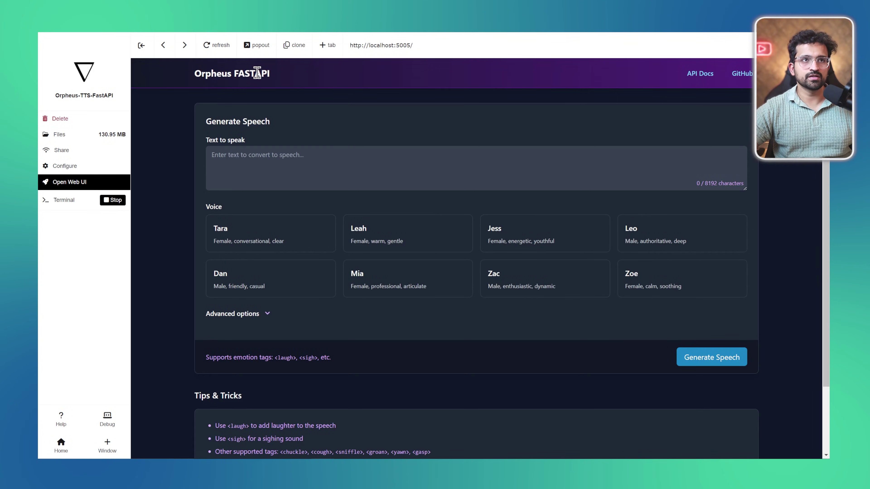
pyautogui.click(251, 46)
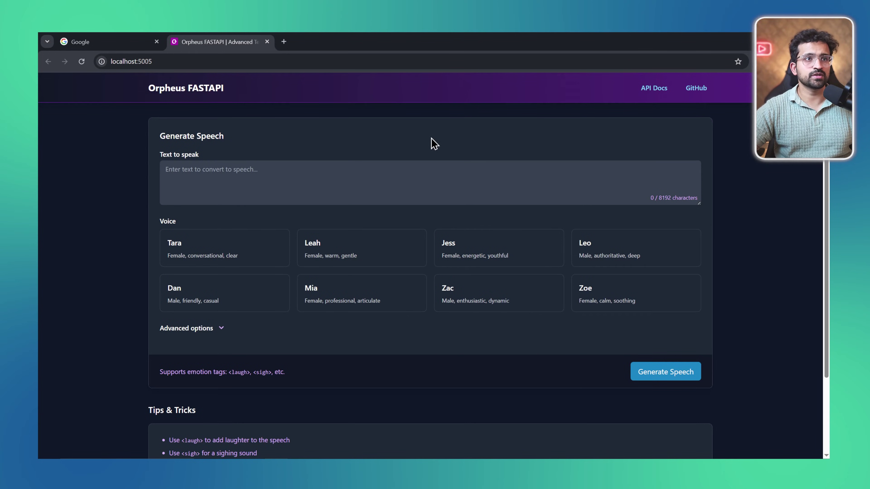
# - Examine the speech text field, its character limit and the available voices
pyautogui.click(278, 179)
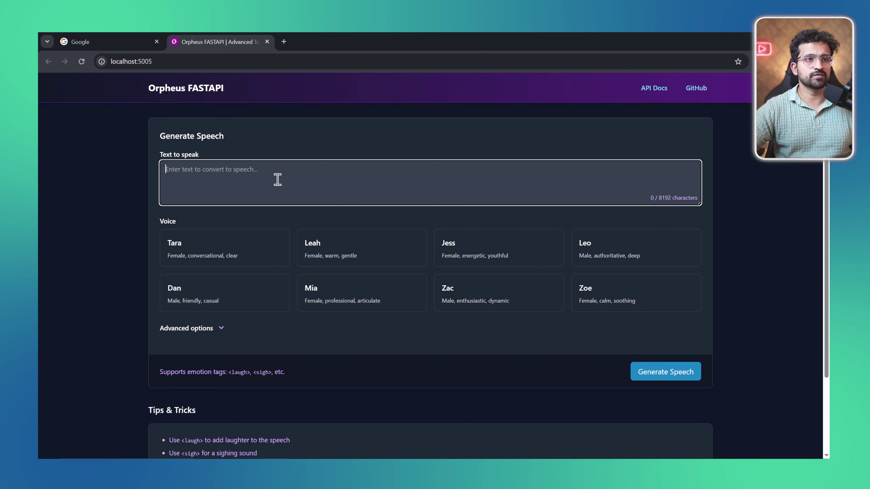
pyautogui.click(661, 197)
pyautogui.moveTo(661, 198); pyautogui.dragTo(711, 189)
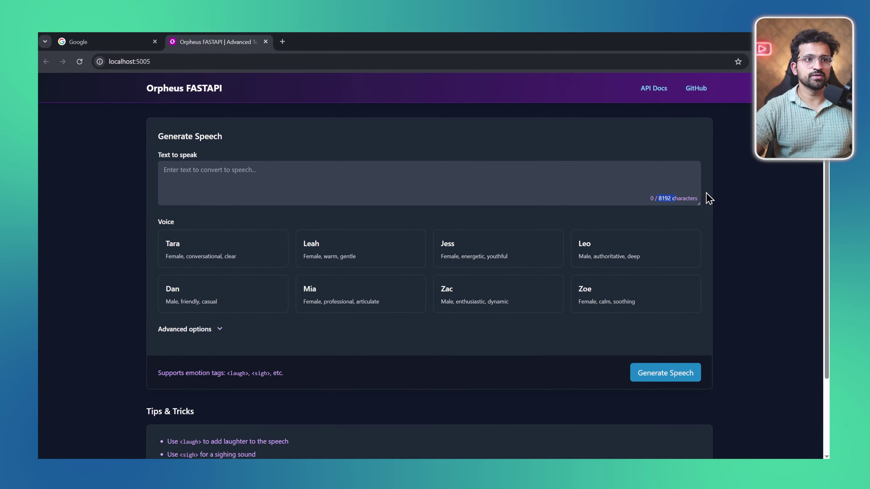
pyautogui.click(498, 248)
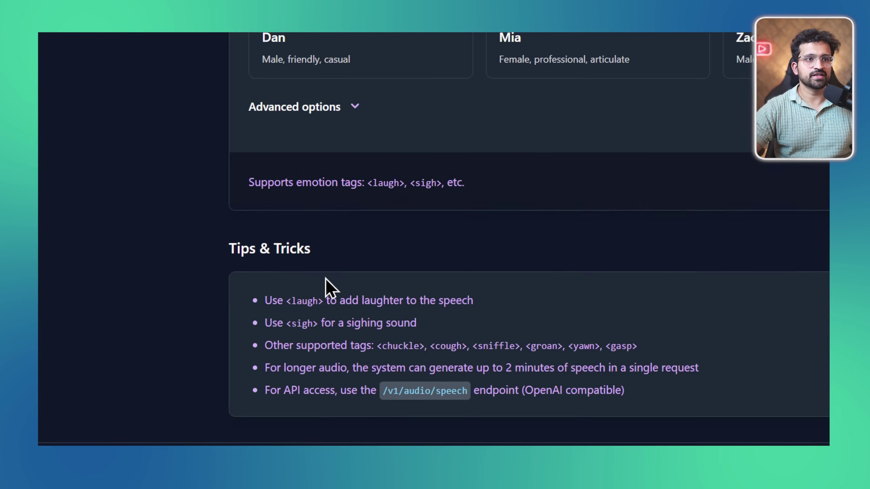
# - Read the supported emotion tags and the tips on audio length and API access
pyautogui.moveTo(283, 151); pyautogui.dragTo(556, 150)
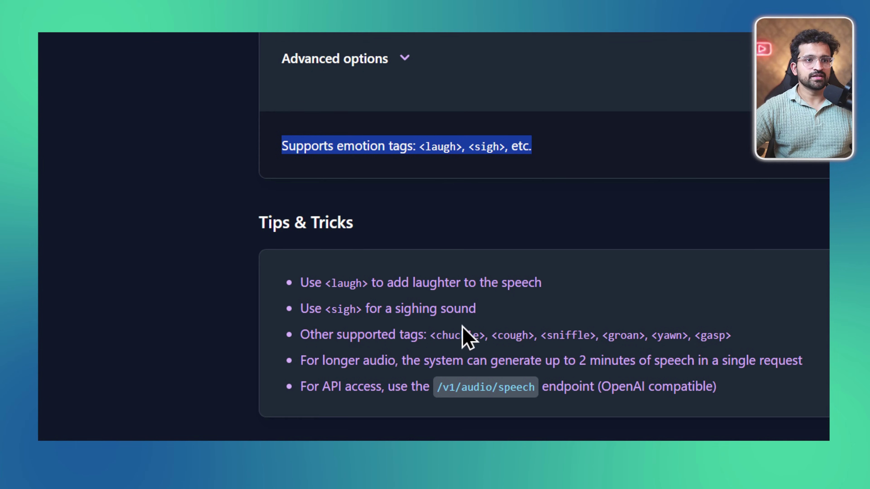
pyautogui.moveTo(437, 335); pyautogui.dragTo(756, 338)
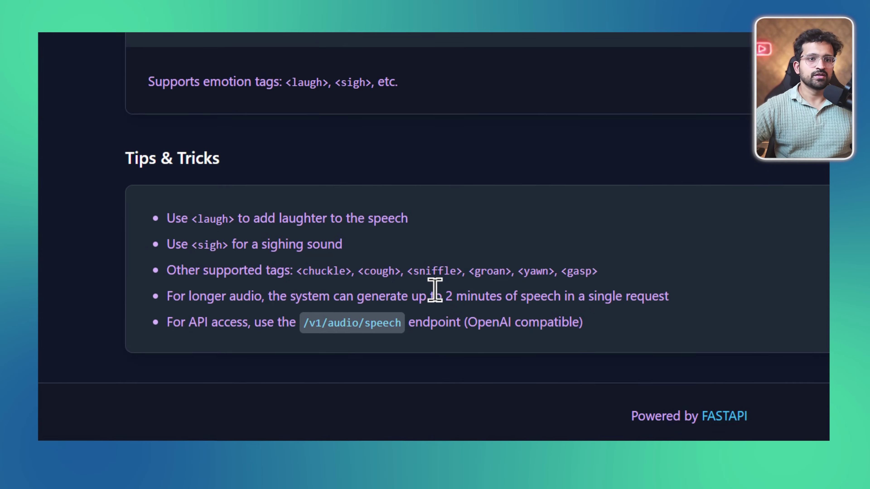
pyautogui.moveTo(308, 384); pyautogui.dragTo(440, 385)
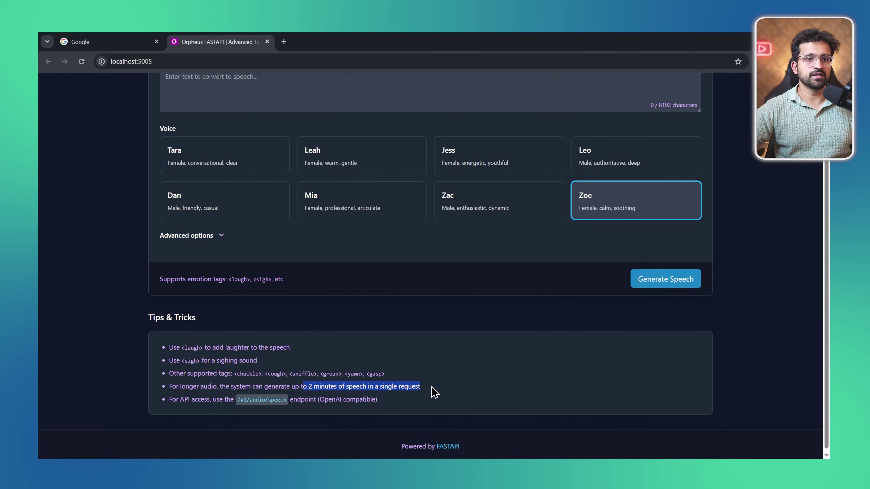
pyautogui.scroll(-1, 441, 387)
pyautogui.moveTo(169, 397); pyautogui.dragTo(396, 401)
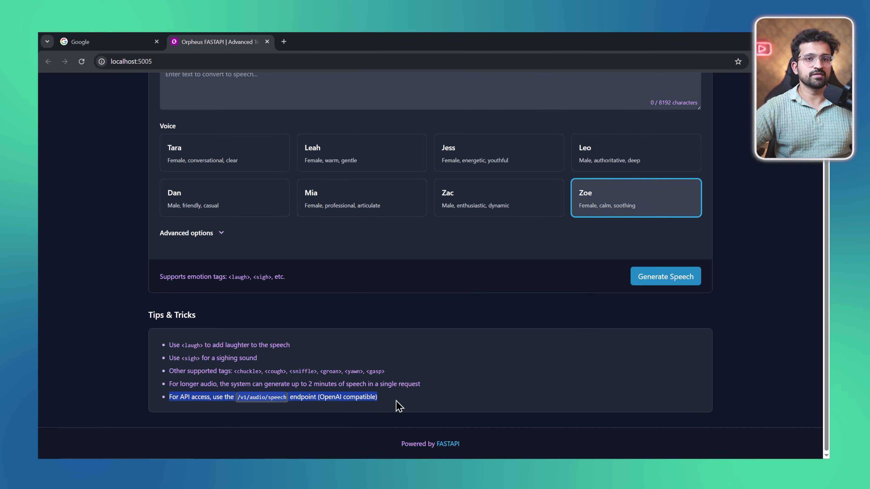
# - Expand the advanced options and review the model, speed and server configuration settings
pyautogui.click(221, 234)
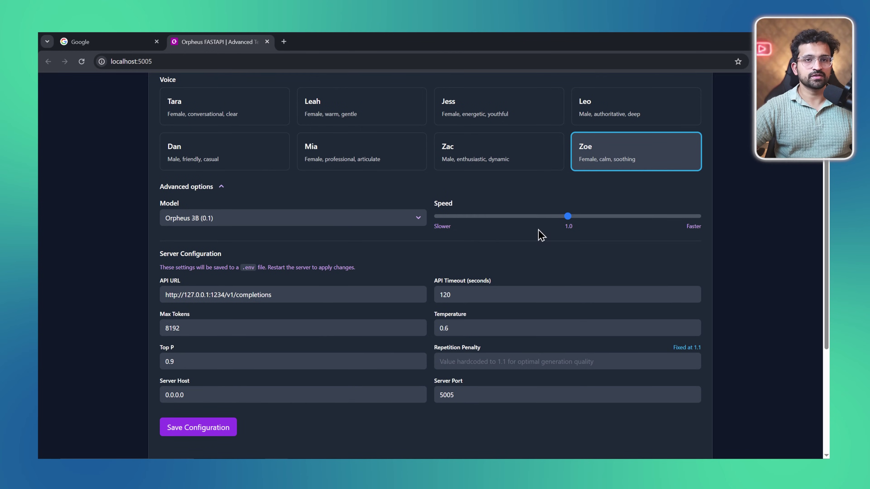
pyautogui.scroll(-1, 564, 233)
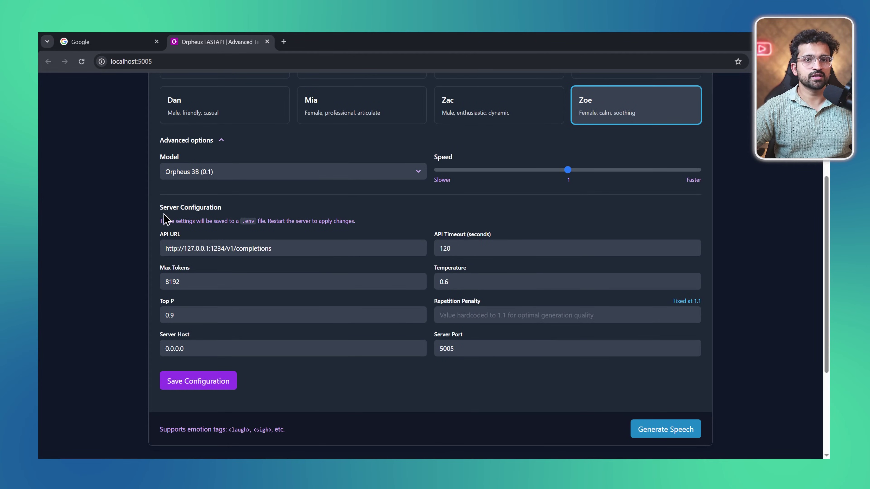
pyautogui.moveTo(160, 206); pyautogui.dragTo(511, 345)
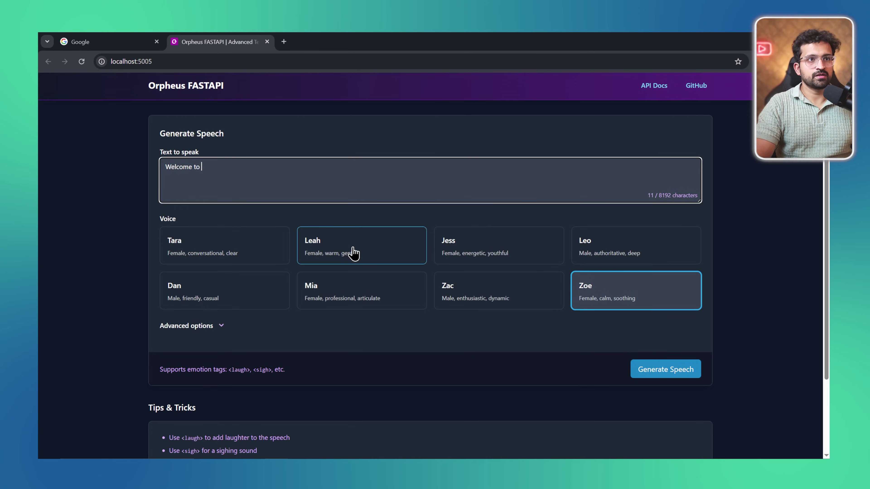
# - Enter "Welcome to The Oracle Guy <chuckle> Please Subscribe!" as the text to speak
pyautogui.write('he Oracle Guy')
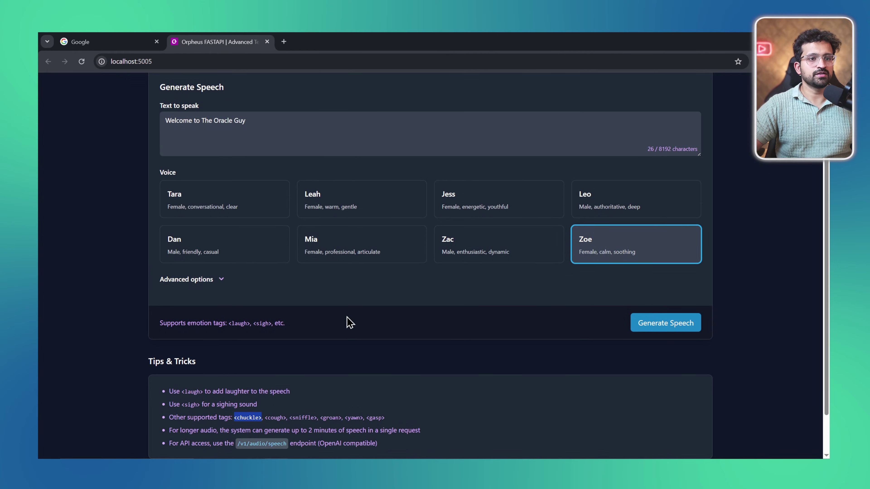
pyautogui.scroll(3, 350, 315)
pyautogui.click(311, 173)
pyautogui.write('<chuckle>')
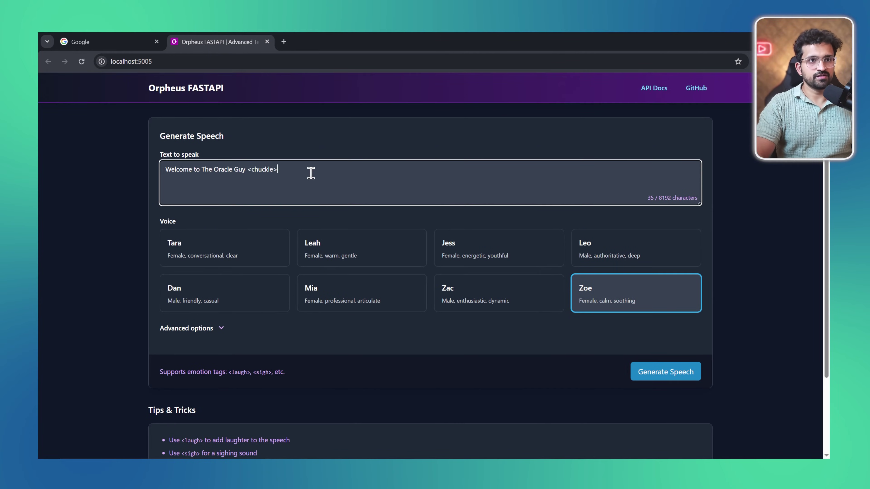
pyautogui.write('Please Subscribe!')
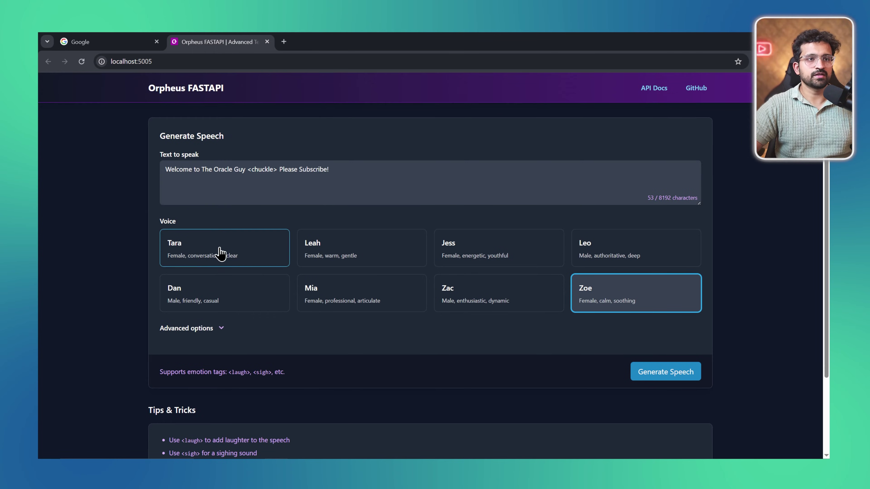
# - Choose the Tara voice, generate the speech and view the generated audio
pyautogui.click(220, 253)
pyautogui.click(680, 381)
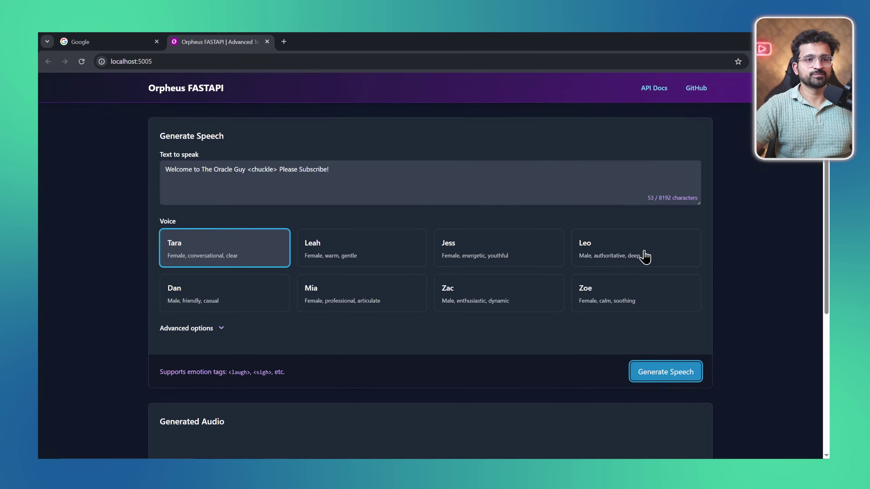
pyautogui.scroll(-4, 425, 239)
pyautogui.scroll(3, 426, 243)
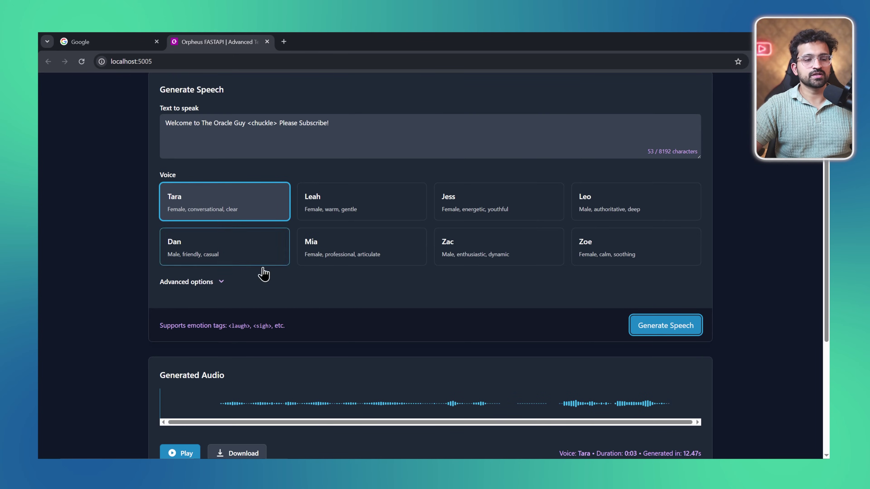
# - Play the generated Tara speech from the Generated Audio section
pyautogui.scroll(-2, 380, 303)
pyautogui.scroll(2, 364, 290)
pyautogui.scroll(-2, 247, 257)
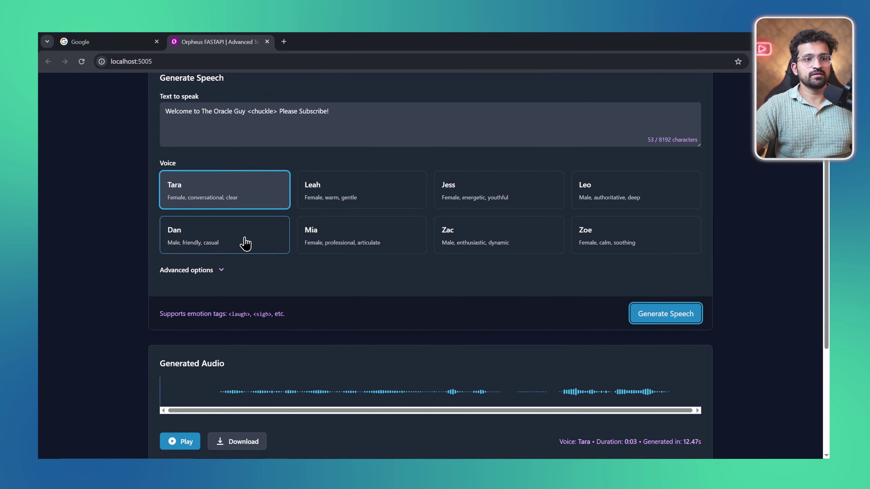
pyautogui.click(181, 416)
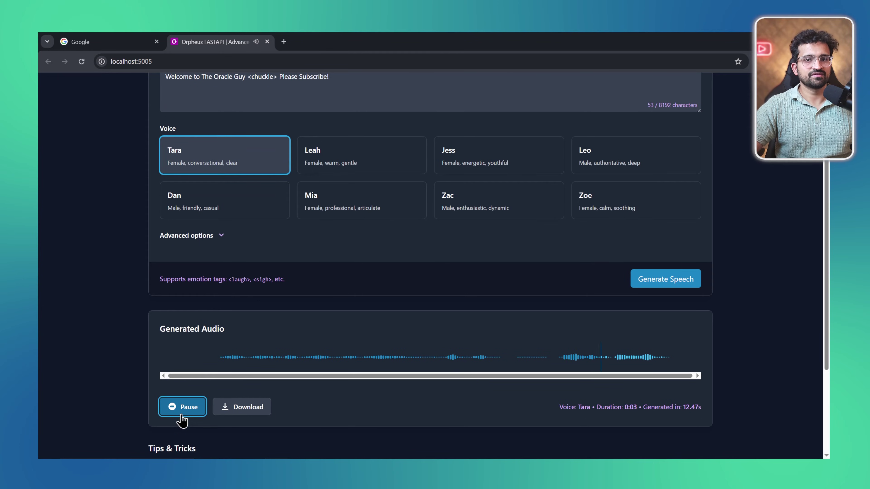
# - Replace the <chuckle> tag in the text with <sigh> and generate the speech with the Tara voice
pyautogui.scroll(2, 326, 278)
pyautogui.moveTo(247, 123); pyautogui.dragTo(278, 122)
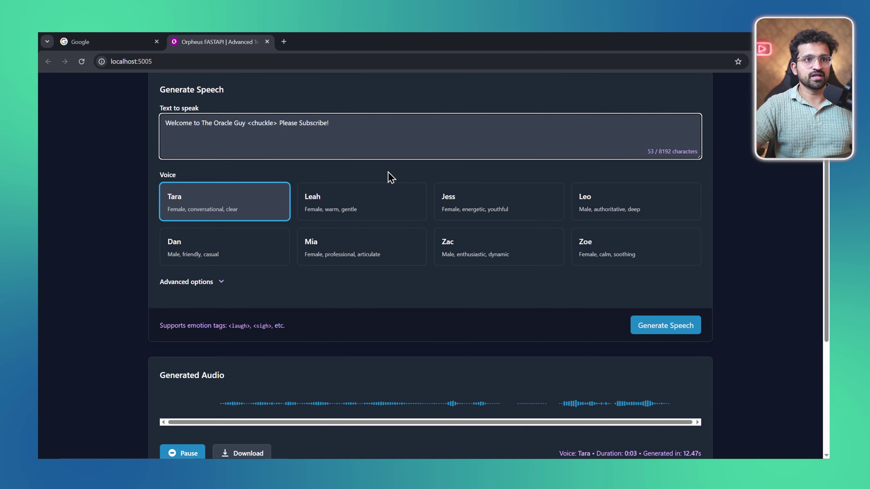
pyautogui.moveTo(254, 327); pyautogui.dragTo(272, 326)
pyautogui.hotkey('ctrl', 'c')
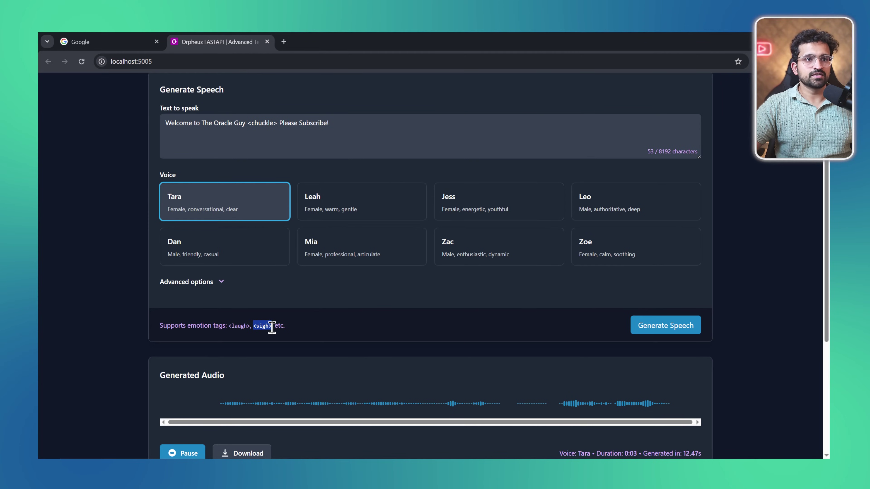
pyautogui.moveTo(248, 123); pyautogui.dragTo(277, 122)
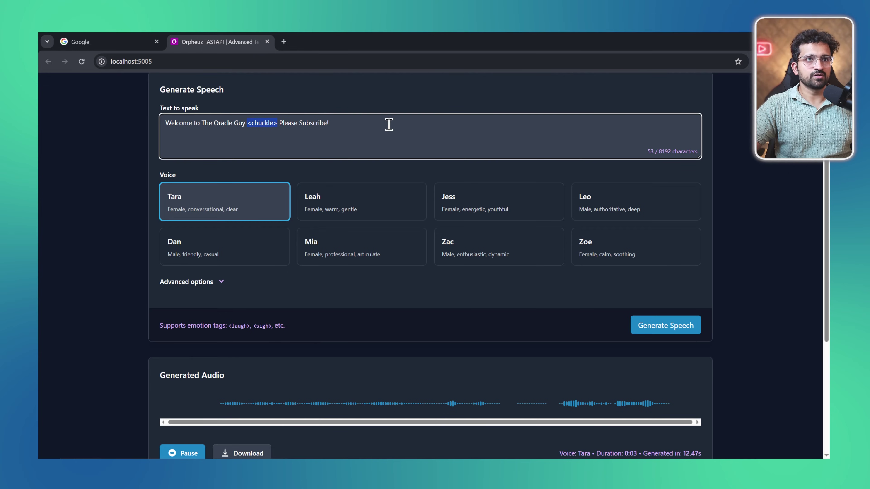
pyautogui.hotkey('ctrl', 'v')
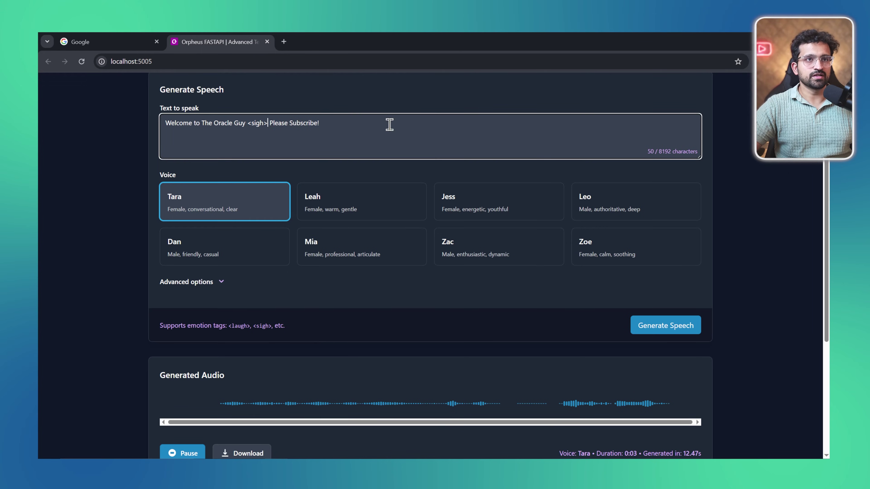
pyautogui.click(659, 331)
pyautogui.scroll(-1, 332, 216)
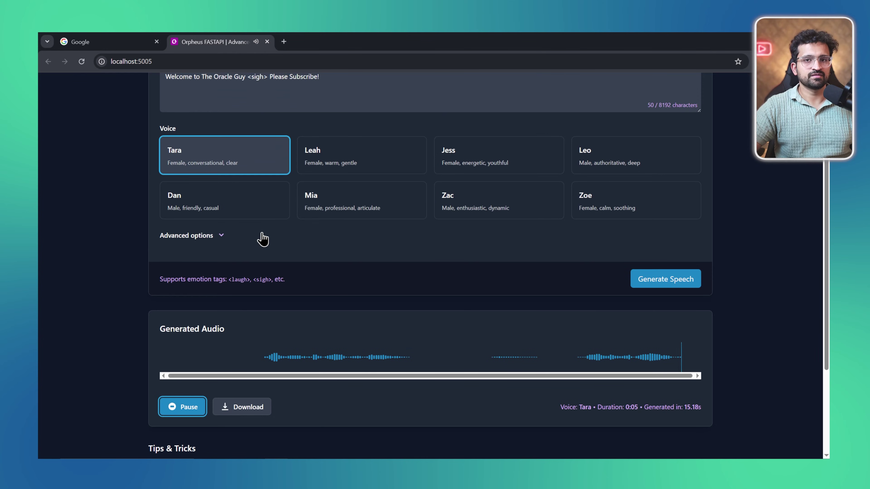
# - Replace the text to speak with "If you're still paying monthly subscriptions just to use AI voices <chuckle>, you're literally throwing money away."
pyautogui.scroll(2, 263, 239)
pyautogui.click(357, 170)
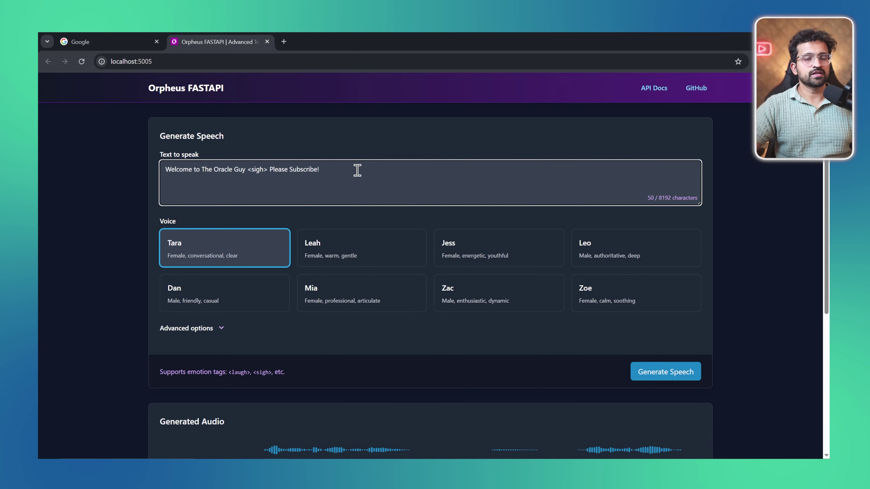
pyautogui.write("If you're still paying monthly subscriptions just to use AI voices, you're literally throwing money away.")
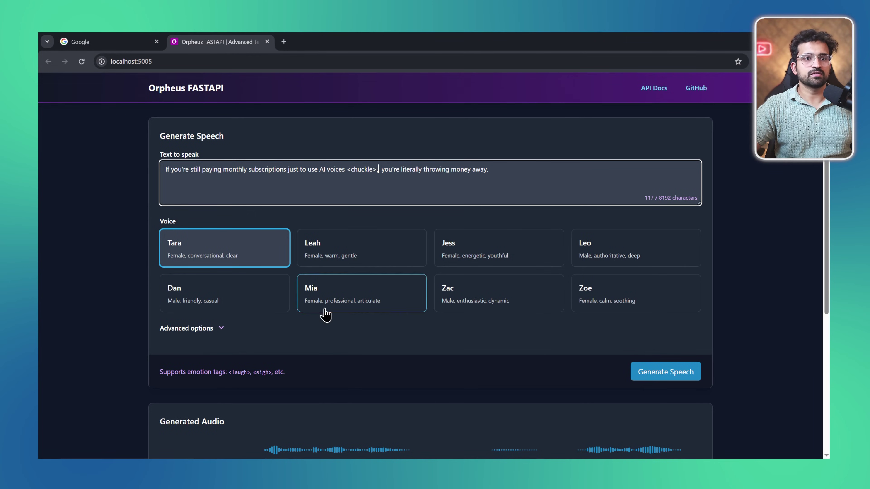
pyautogui.press('Delete')
# - Generate the speech with the Zac voice and play the resulting audio
pyautogui.click(514, 310)
pyautogui.click(656, 377)
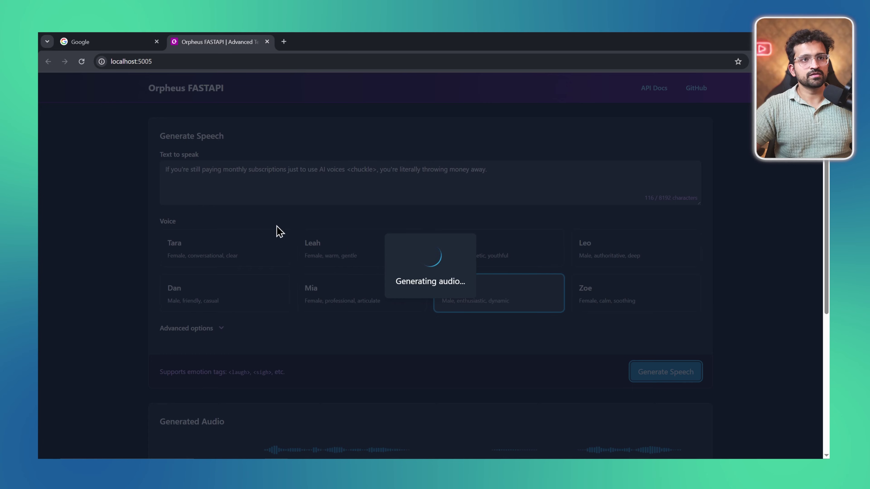
pyautogui.scroll(-3, 424, 291)
pyautogui.scroll(3, 424, 291)
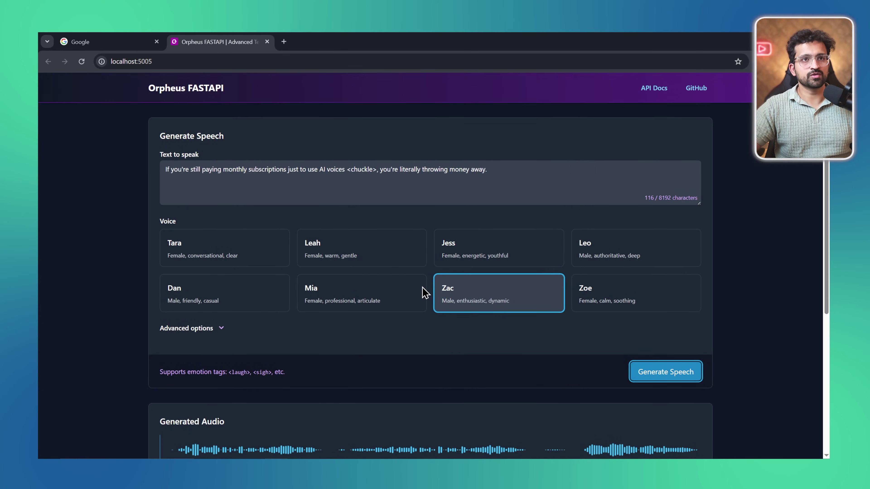
pyautogui.scroll(-1, 423, 301)
pyautogui.scroll(-2, 423, 310)
pyautogui.click(179, 407)
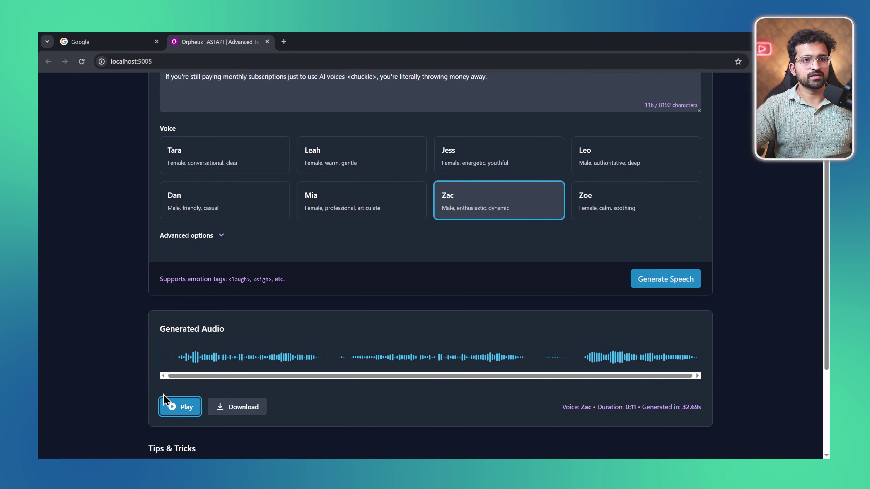
pyautogui.click(180, 409)
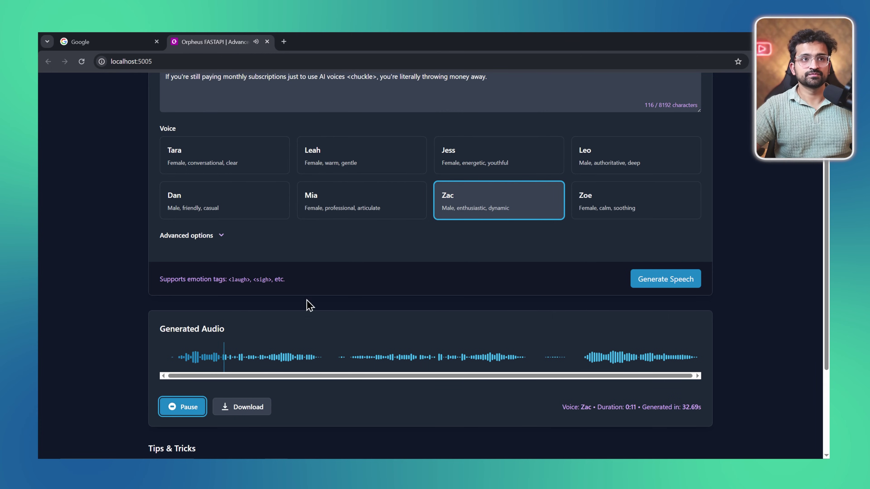
# - Download the audio generated with the Leo voice
pyautogui.scroll(2, 314, 296)
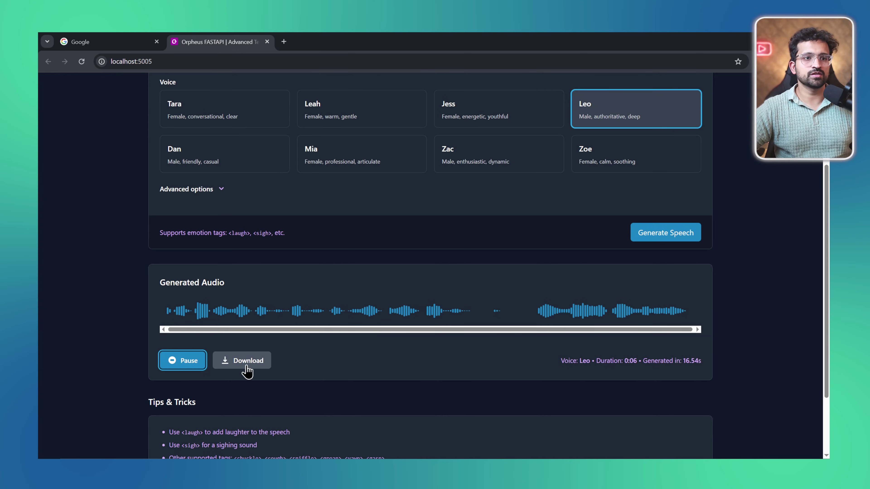
pyautogui.click(246, 363)
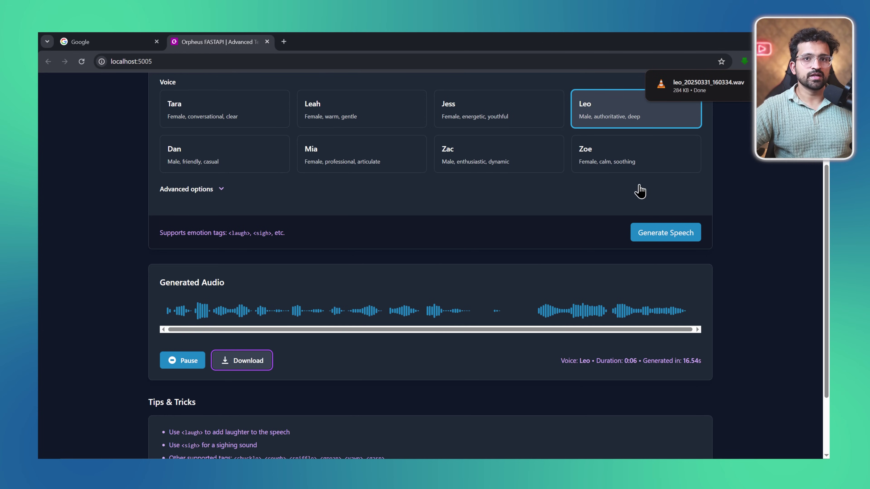
# - Expand the advanced options and review the model, speed and server configuration below the voice choices
pyautogui.scroll(3, 474, 282)
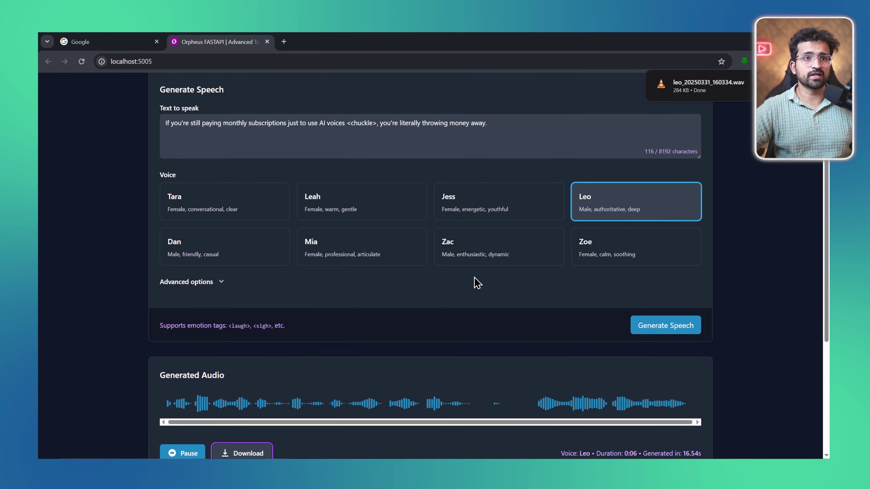
pyautogui.click(519, 284)
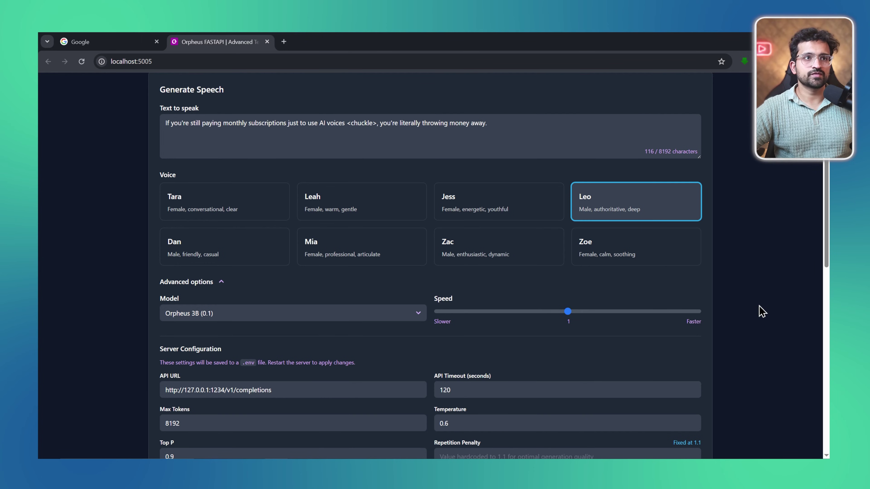
pyautogui.scroll(2, 577, 361)
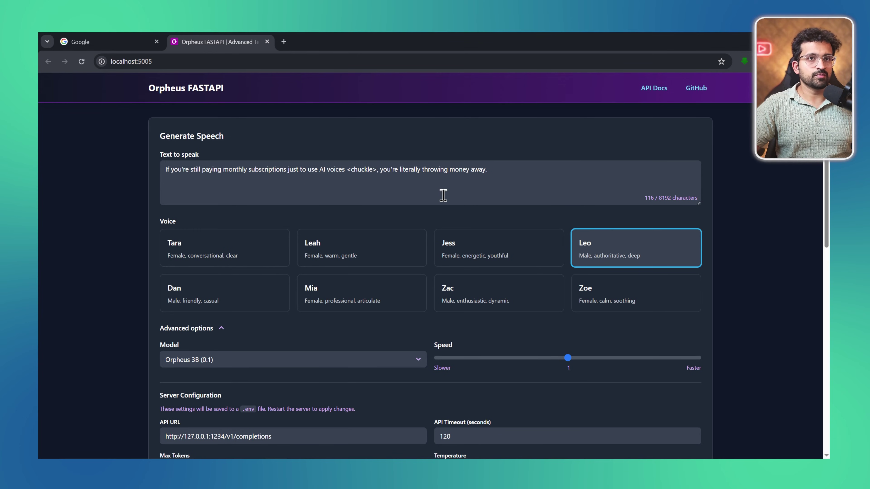
pyautogui.scroll(-1, 444, 195)
pyautogui.scroll(1, 443, 196)
# - Switch to ChatGPT and send a prompt casting it as an AI voice prompt master, listing emotion tags from <laugh> and <sigh> to <gasp>
pyautogui.click(286, 43)
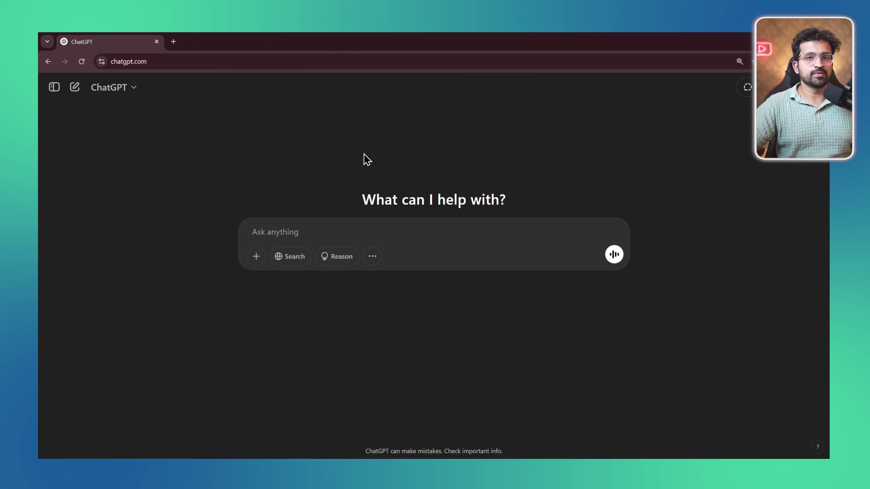
pyautogui.click(359, 225)
pyautogui.write('Assume you are a prompt master for AI Voice generator tool which supports the emotion tags in the following format: Use <laugh> to add laughter to the speech Use <sigh> for a sighing sound Similarly Other supported tags: <chuckle>, <cough>, <sniffle>, <groan>, <yawn>, <gasp>')
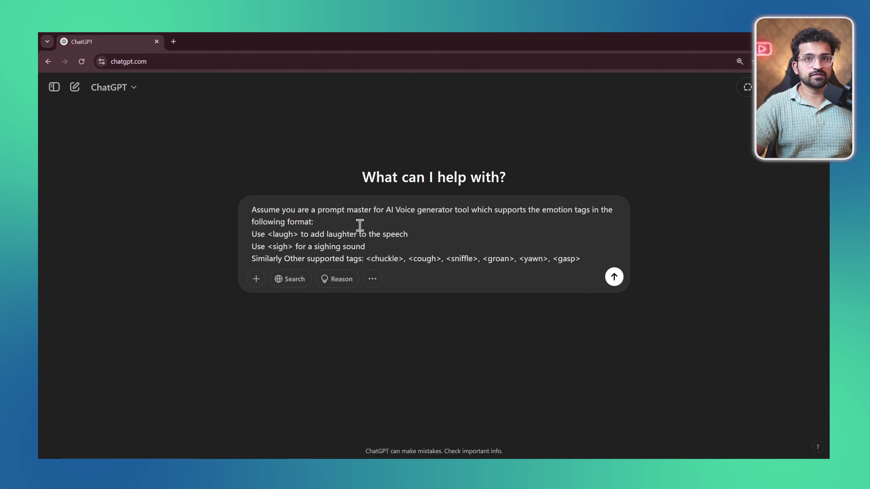
pyautogui.press('Return')
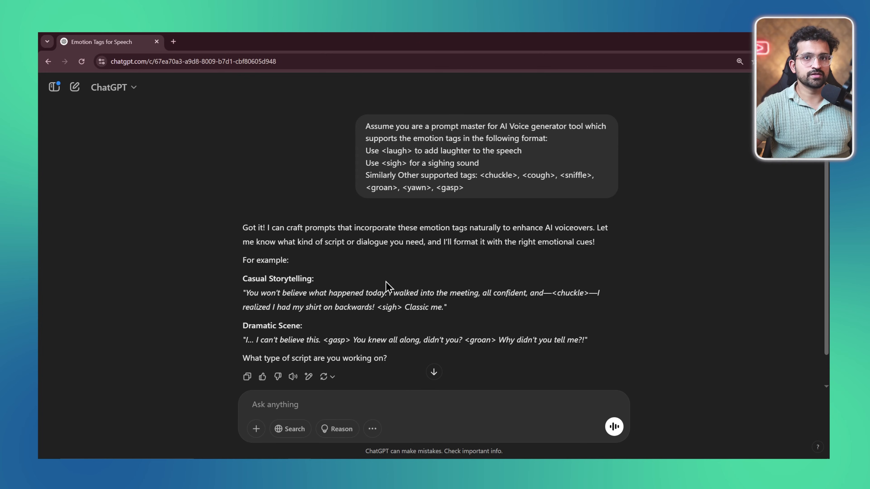
# - Copy ChatGPT's Casual Storytelling example and paste it into Orpheus FASTAPI in place of the current text to speak
pyautogui.moveTo(246, 293); pyautogui.dragTo(441, 311)
pyautogui.hotkey('ctrl', 'c')
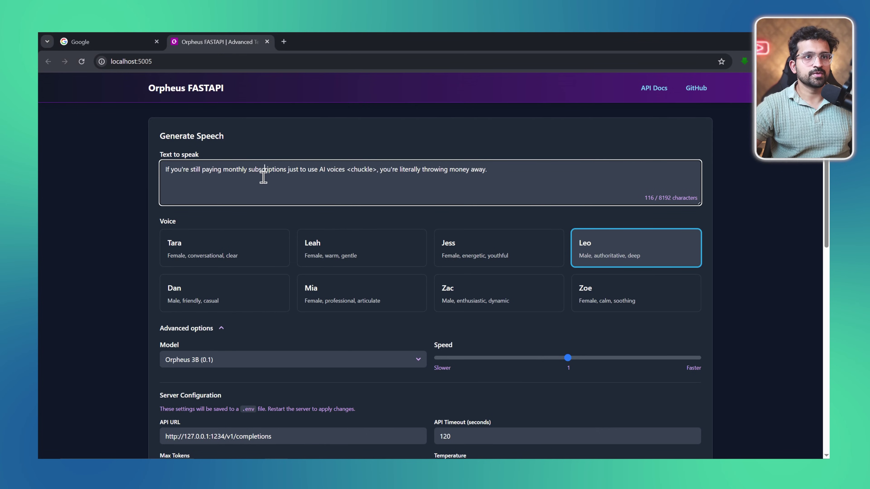
pyautogui.hotkey('ctrl', 'a')
pyautogui.hotkey('ctrl', 'v')
# - Collapse the advanced options and generate the speech with the Dan voice
pyautogui.click(192, 328)
pyautogui.click(208, 302)
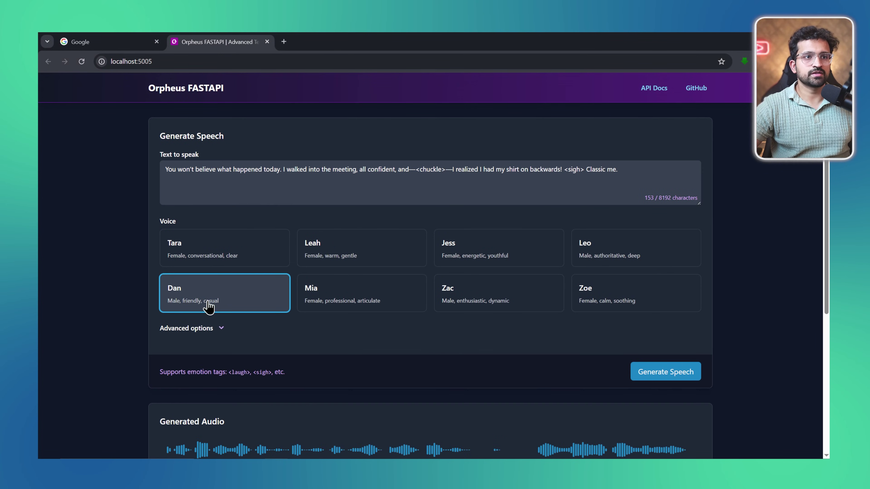
pyautogui.click(671, 383)
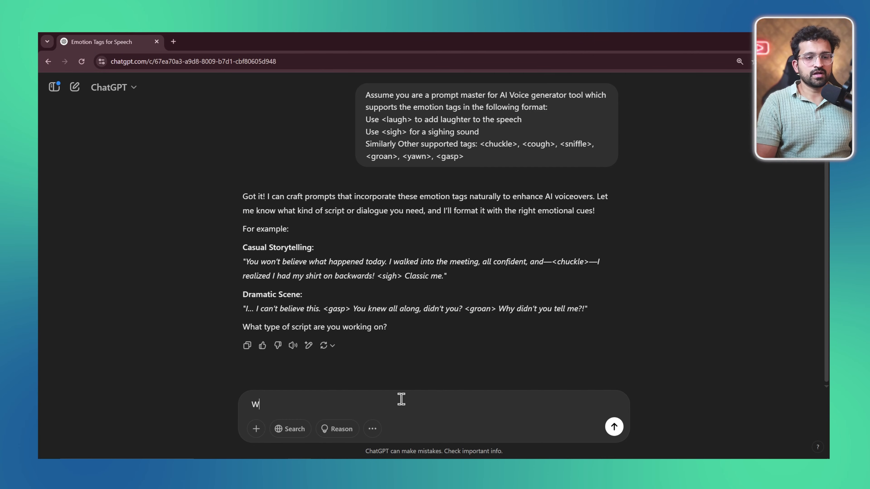
# - In ChatGPT, start a new message with the line "Write a prompt for this:"
pyautogui.press('BackSpace')
pyautogui.write('Wriote')
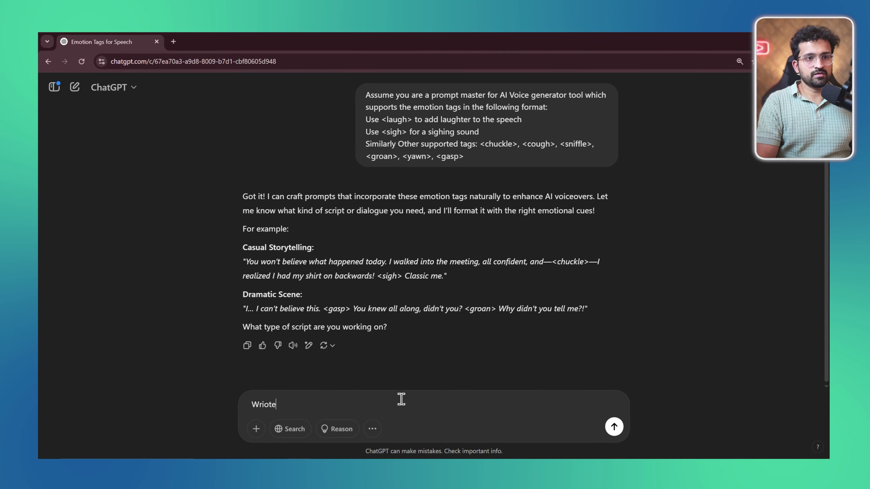
pyautogui.press('BackSpace')
pyautogui.write('prompt for this:')
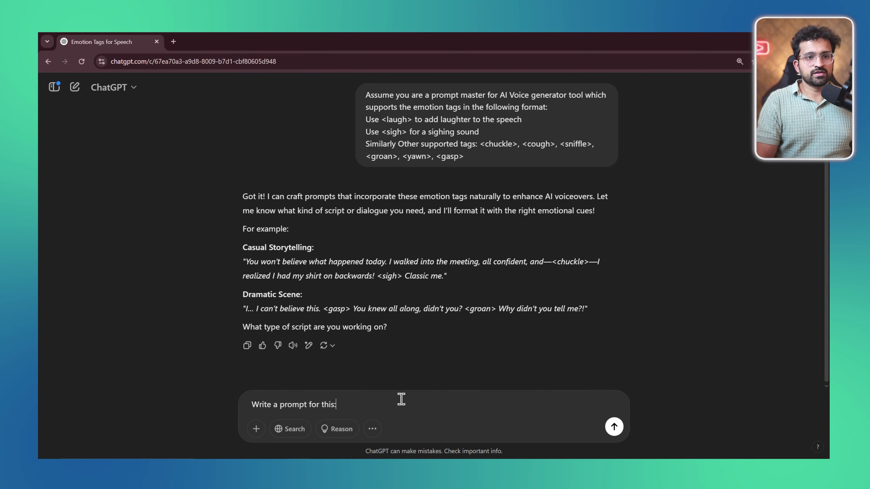
pyautogui.hotkey('shift', 'Return')
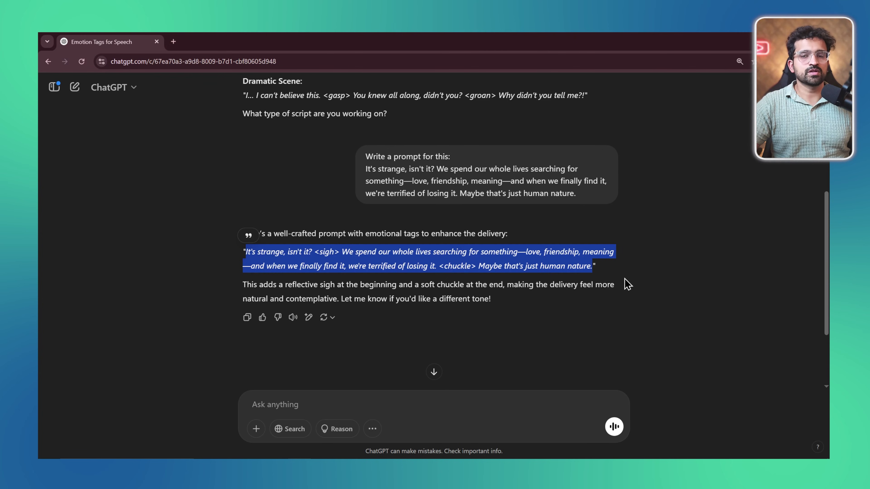
# - Switch to Orpheus FASTAPI and replace the text to speak with ChatGPT's "It's strange, isn't it?" passage containing <sigh> and <chuckle>
pyautogui.hotkey('alt', 'Tab')
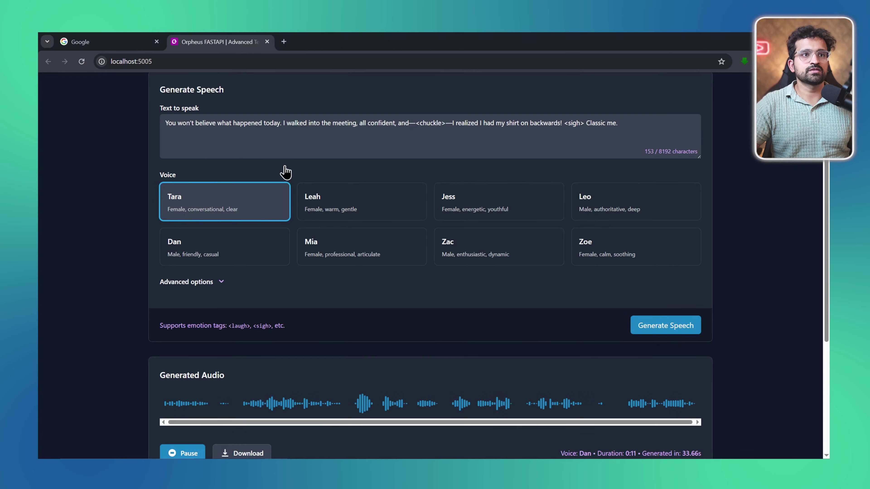
pyautogui.hotkey('ctrl', 'a')
pyautogui.write("It's strange, isn't it? <sigh> We spend our whole lives searching for something—love, friendship, meaning—and when we finally find it, we're terrified of losing it. <chuckle> Maybe that's just human nature.")
# - Generate the "It's strange, isn't it?" speech with the Tara voice and play it
pyautogui.click(237, 218)
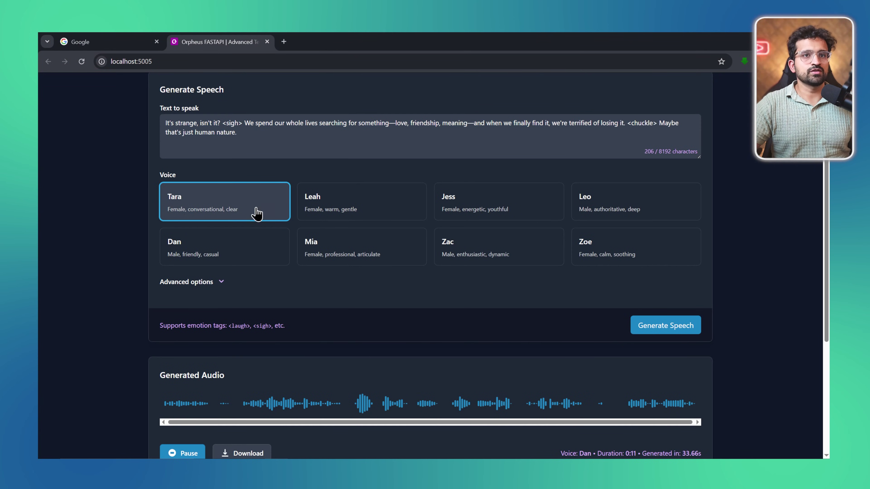
pyautogui.click(666, 329)
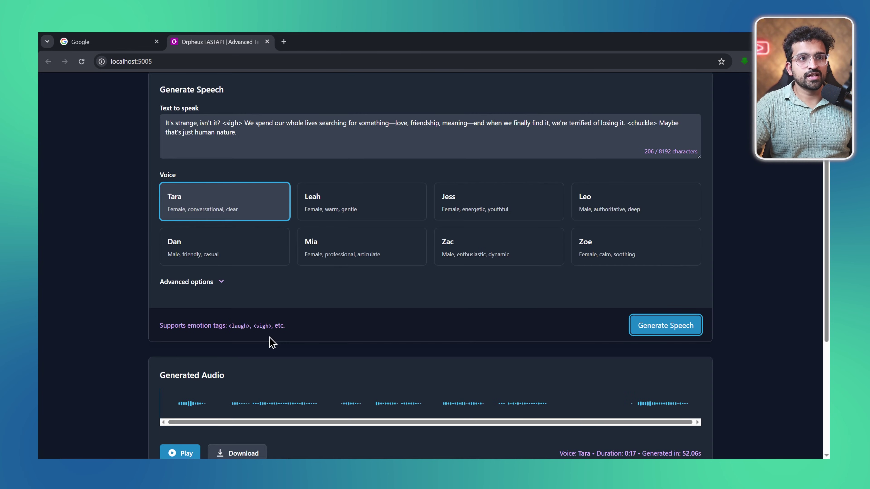
pyautogui.scroll(-1, 271, 342)
pyautogui.click(177, 410)
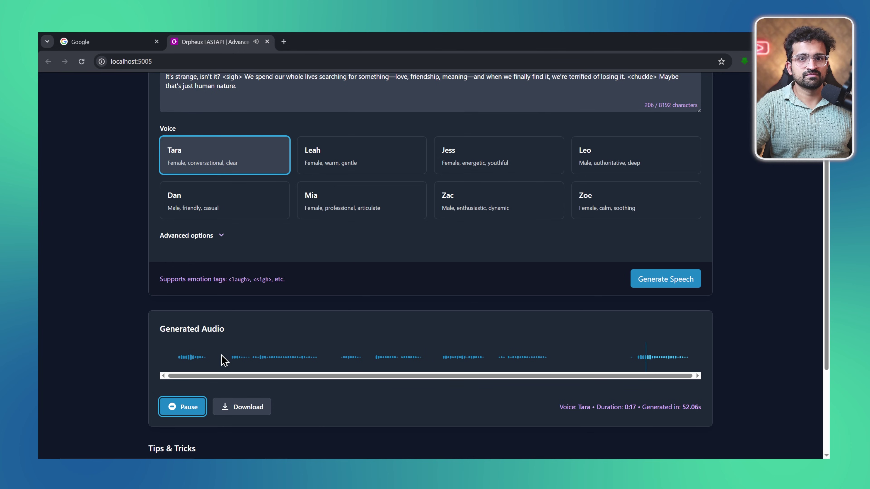
# - Highlight the <chuckle> tag in the text and compare its place with the generated waveform
pyautogui.scroll(3, 223, 360)
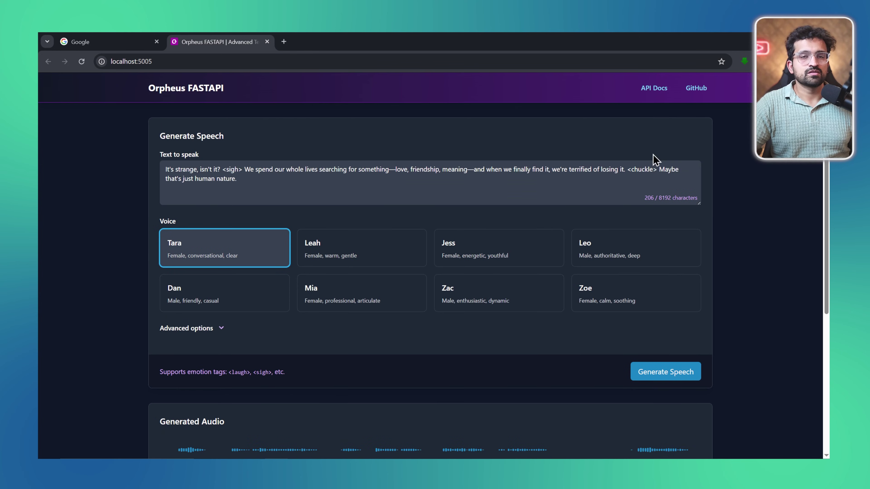
pyautogui.moveTo(629, 169); pyautogui.dragTo(657, 169)
pyautogui.scroll(-3, 527, 389)
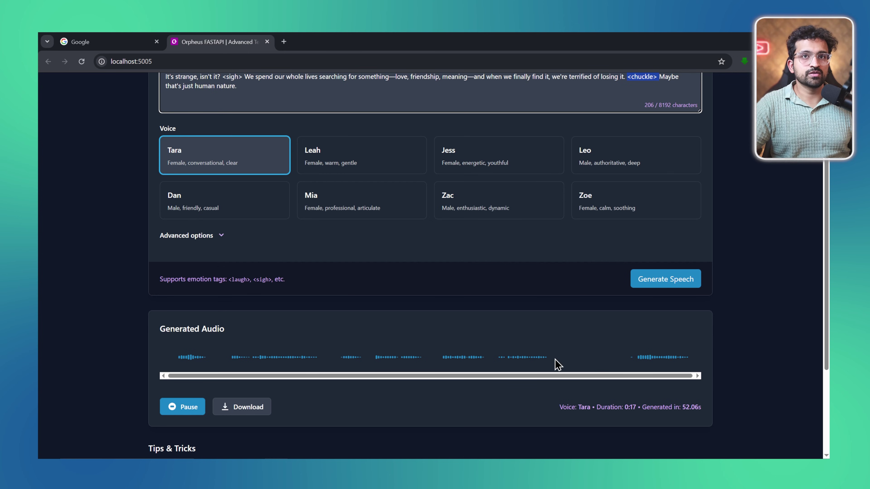
pyautogui.scroll(1, 557, 364)
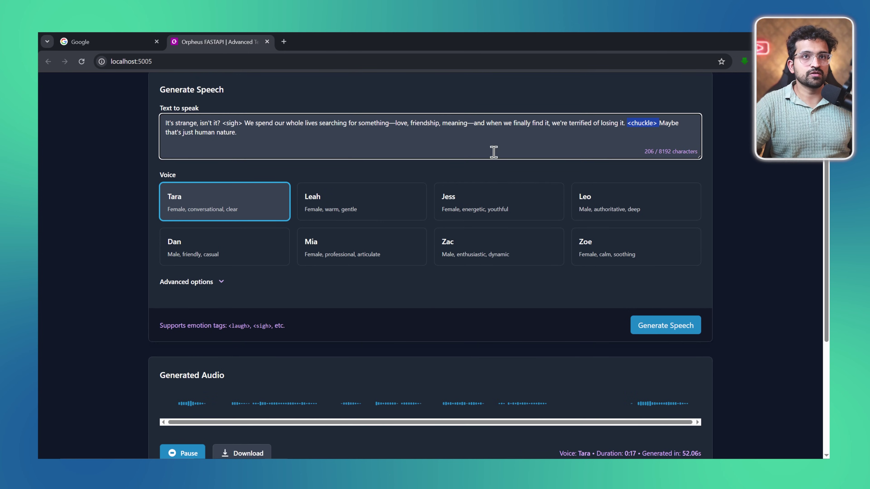
pyautogui.click(603, 139)
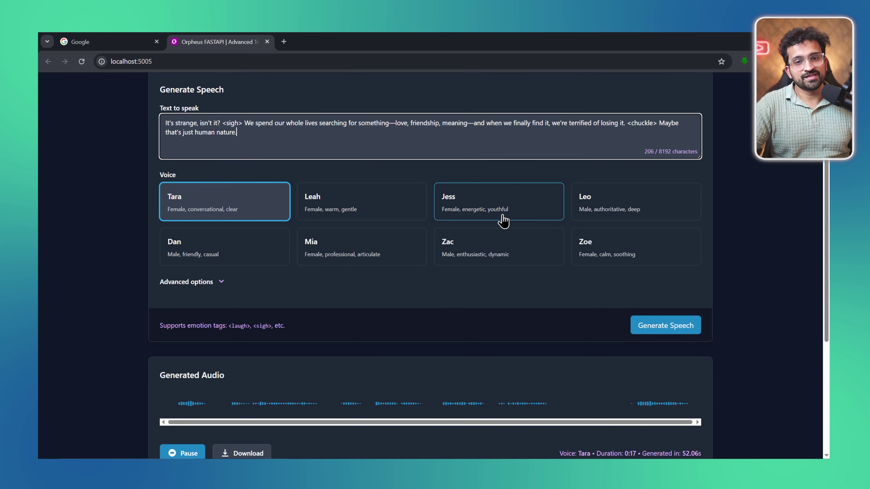
pyautogui.click(387, 307)
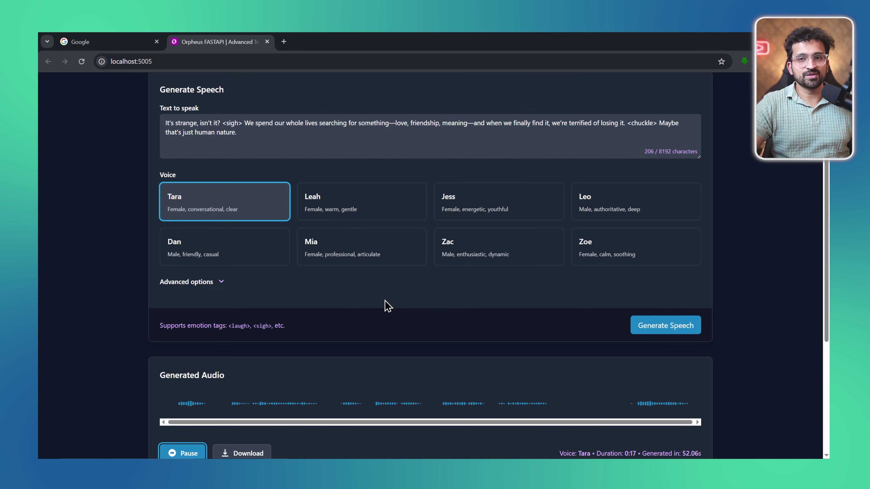